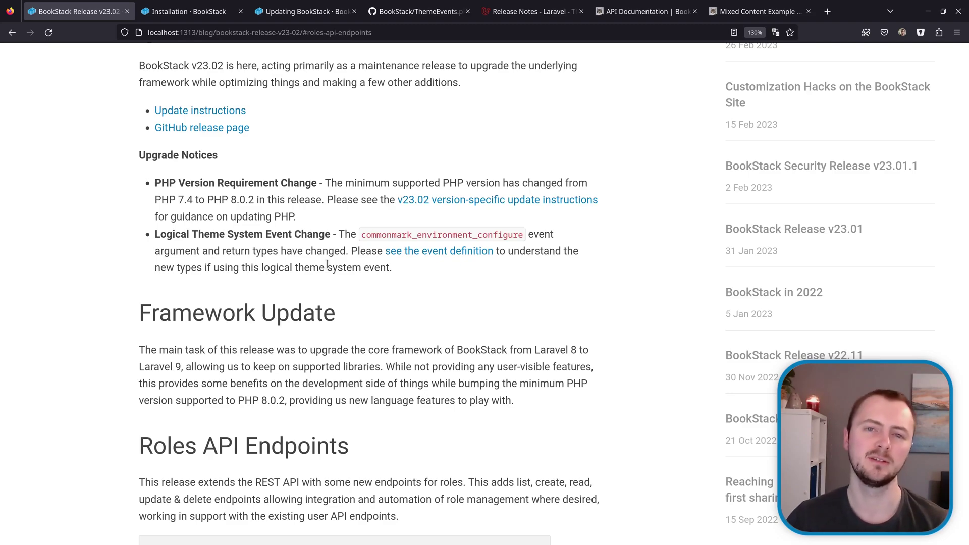
Step: Switch to the next browser tab showing the Updating BookStack docs page
key(ctrl+Tab)
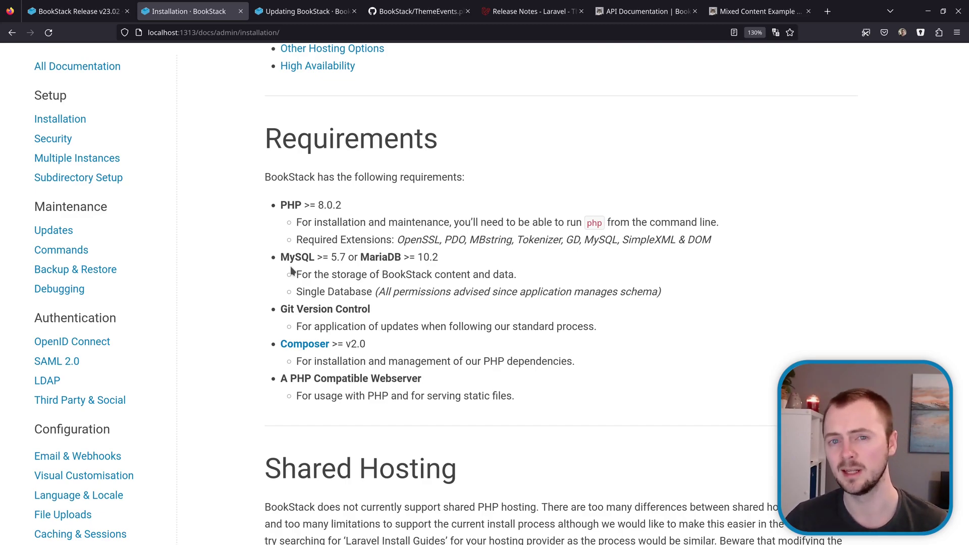
Step: Move to the next tab to reach the v23.02-or-higher version-specific instructions
key(ctrl+Tab)
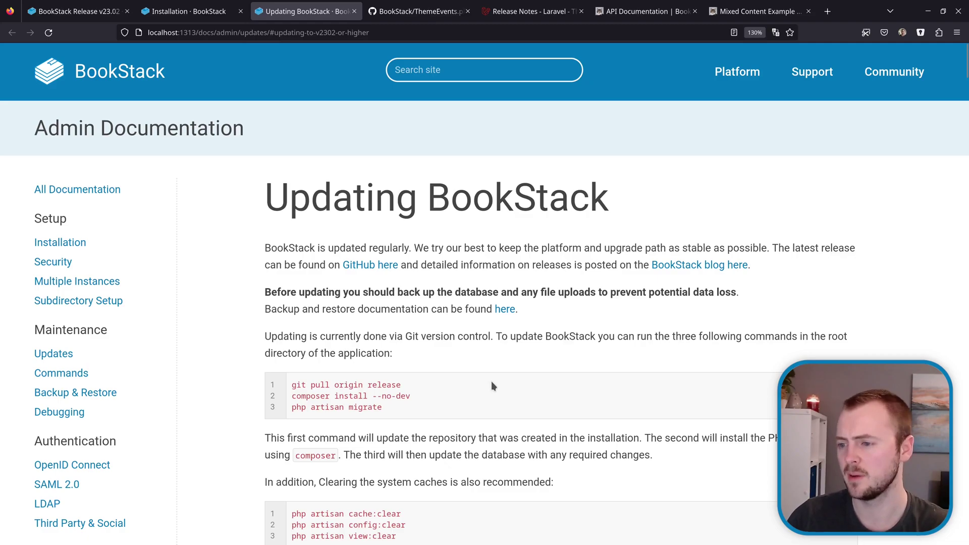
scroll(492, 381, down, 2)
scroll(492, 352, down, 5)
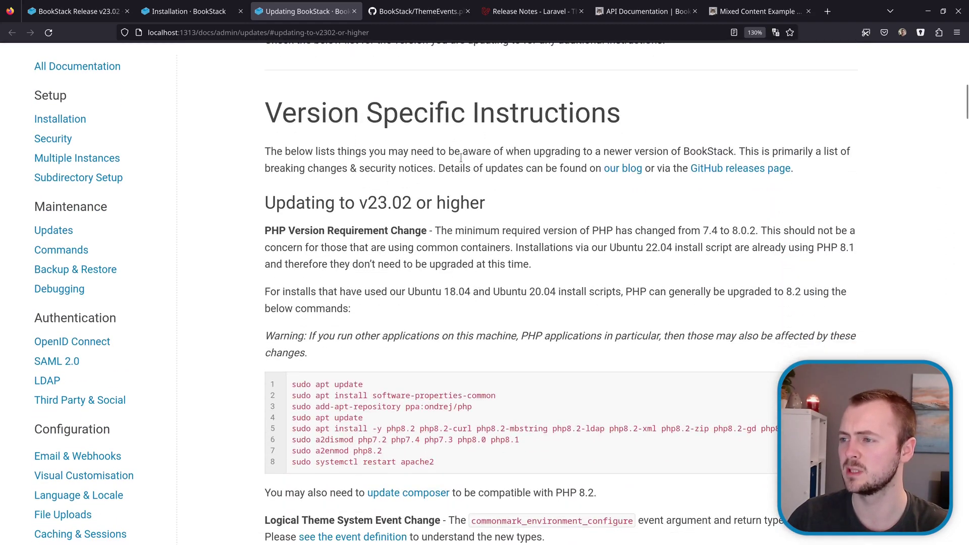
scroll(491, 212, down, 2)
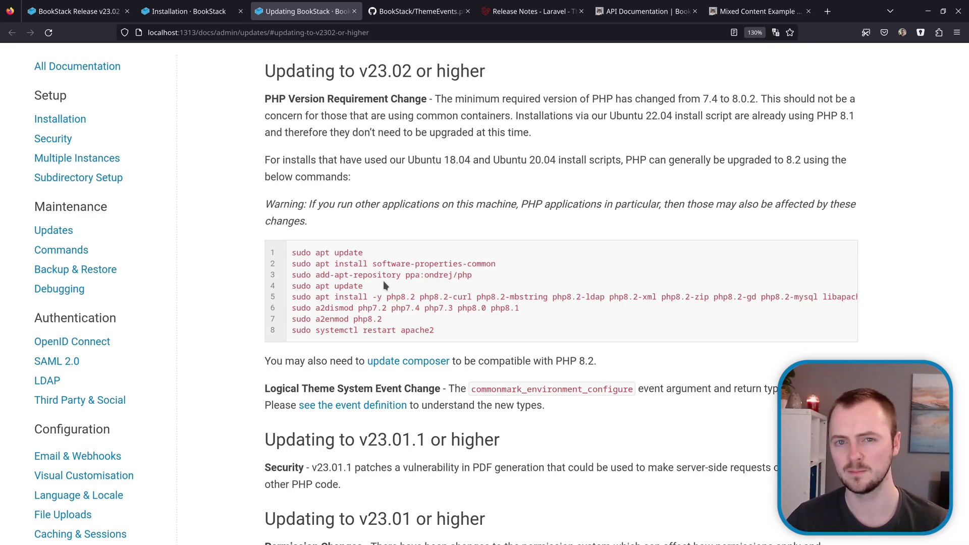
Step: View ThemeEvents.php on GitHub and highlight the line 71 commonmark_environment_configure definition
key(ctrl+Tab)
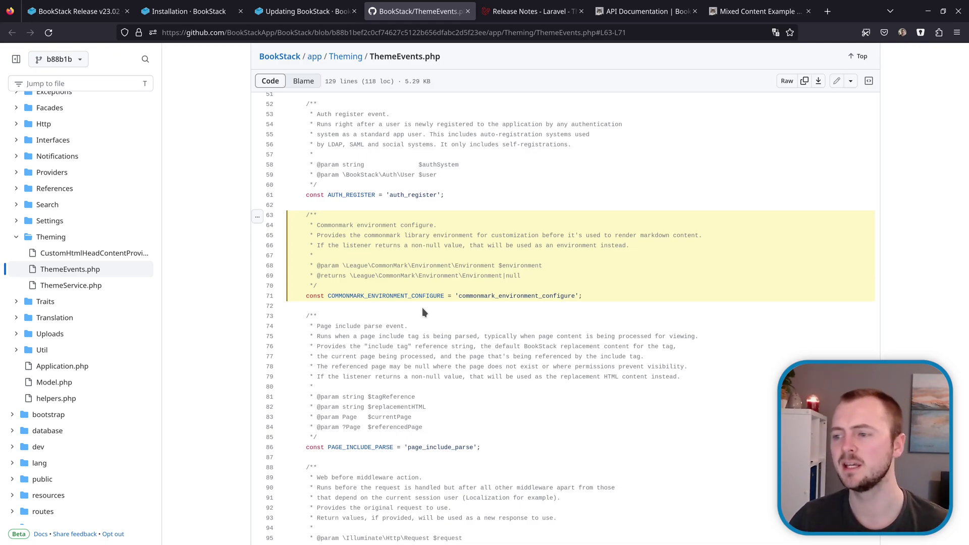
double_click(499, 295)
click(500, 295)
click(590, 292)
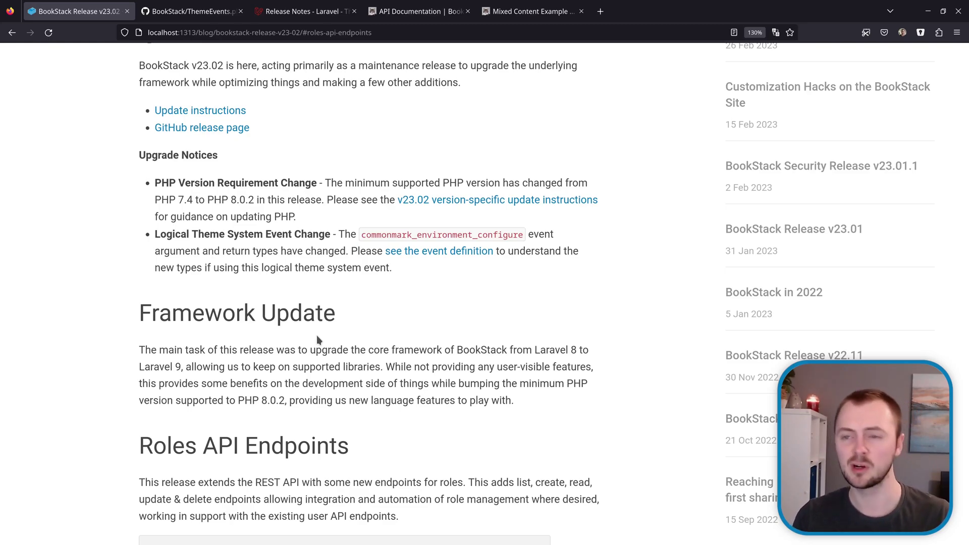
Step: Show the Laravel Support Policy table, then move on to the BookStack API documentation
key(ctrl+Tab)
key(ctrl+Tab)
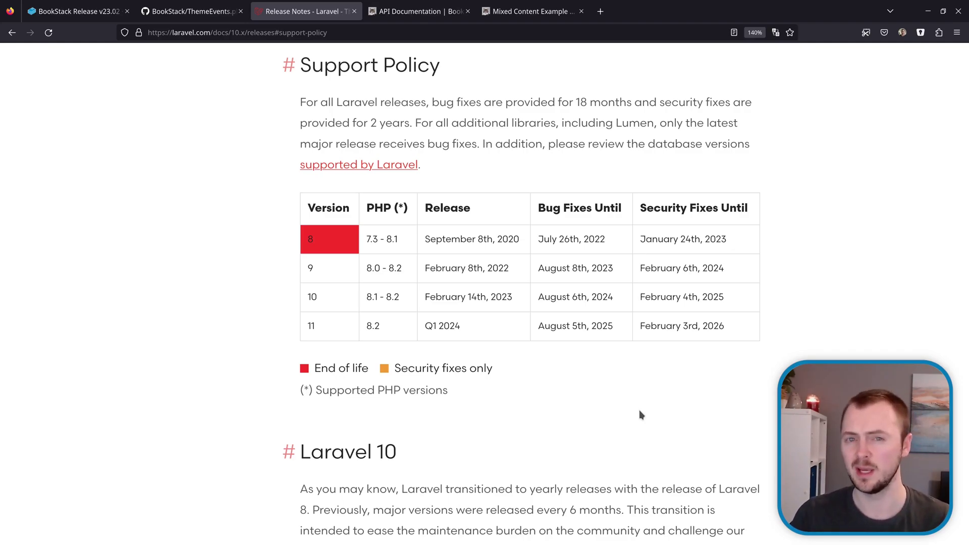
key(ctrl+Tab)
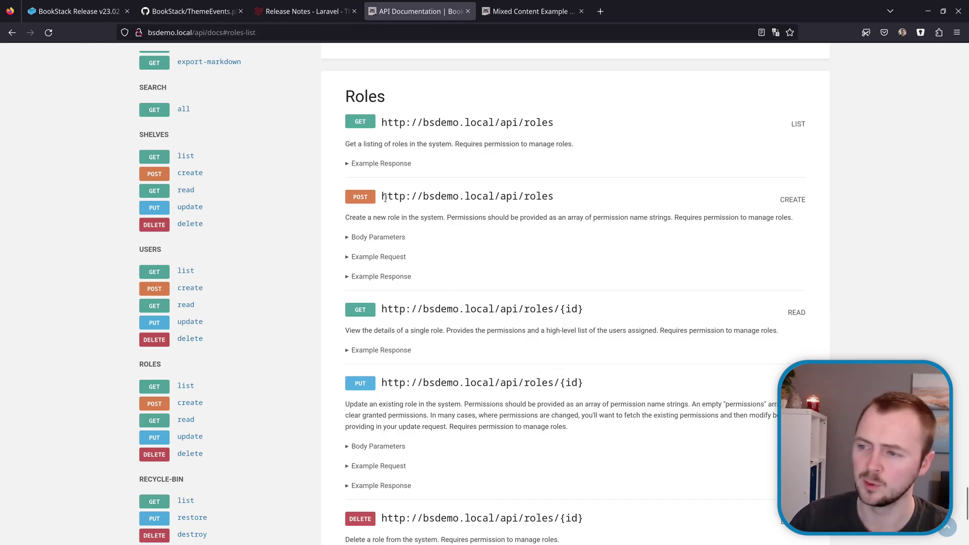
Step: Expand and collapse the roles list example response and create-role body parameters and example request
click(382, 163)
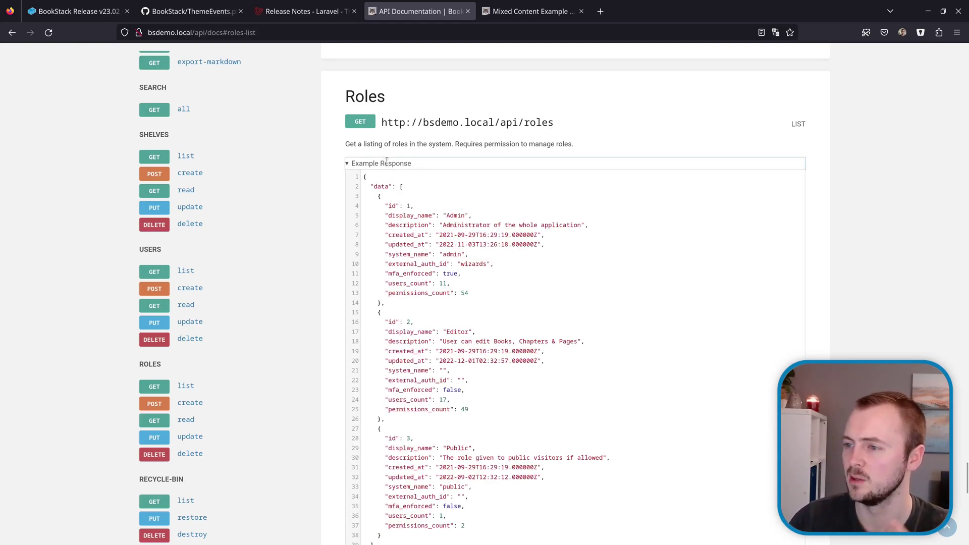
click(386, 162)
click(390, 259)
click(389, 235)
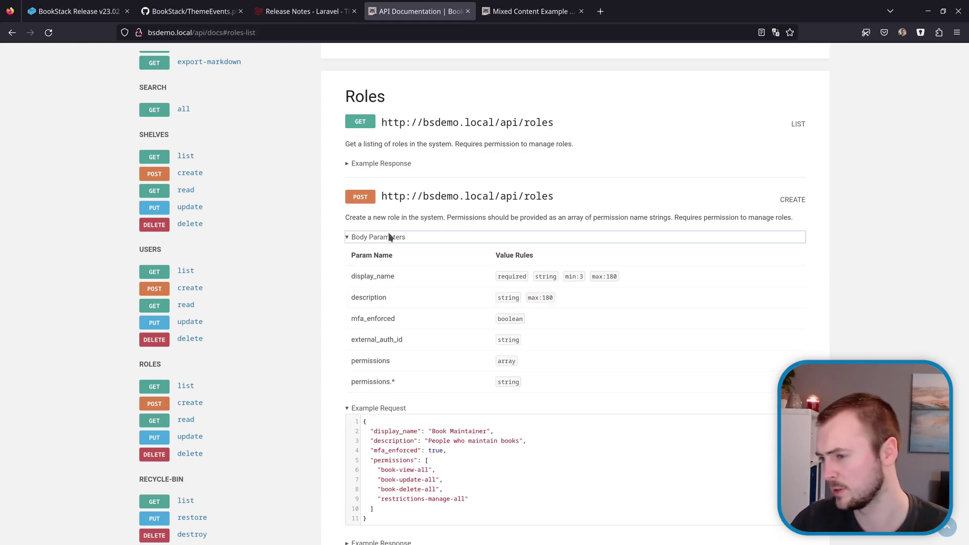
click(388, 235)
click(383, 256)
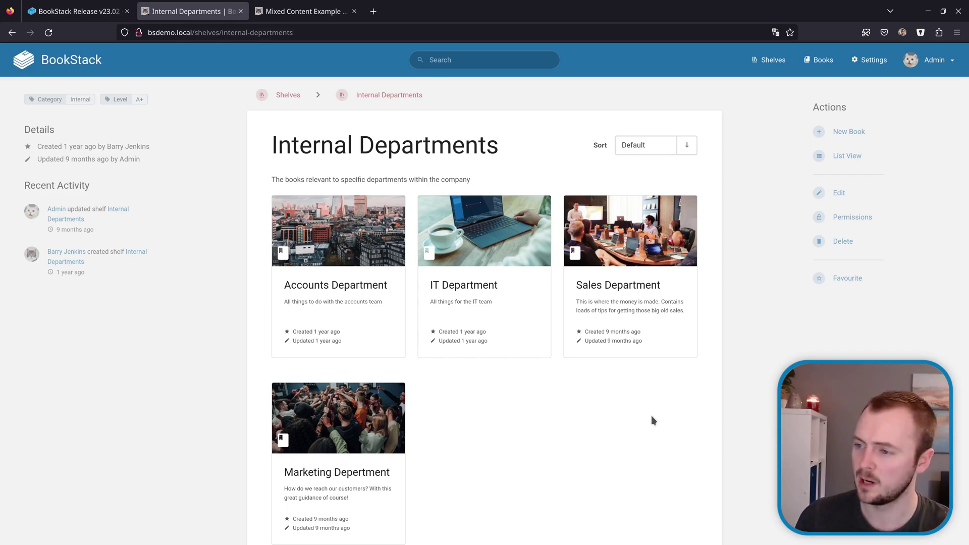
Step: Edit the Internal Departments shelf, adding HR Information and moving Marketing Department up
click(841, 194)
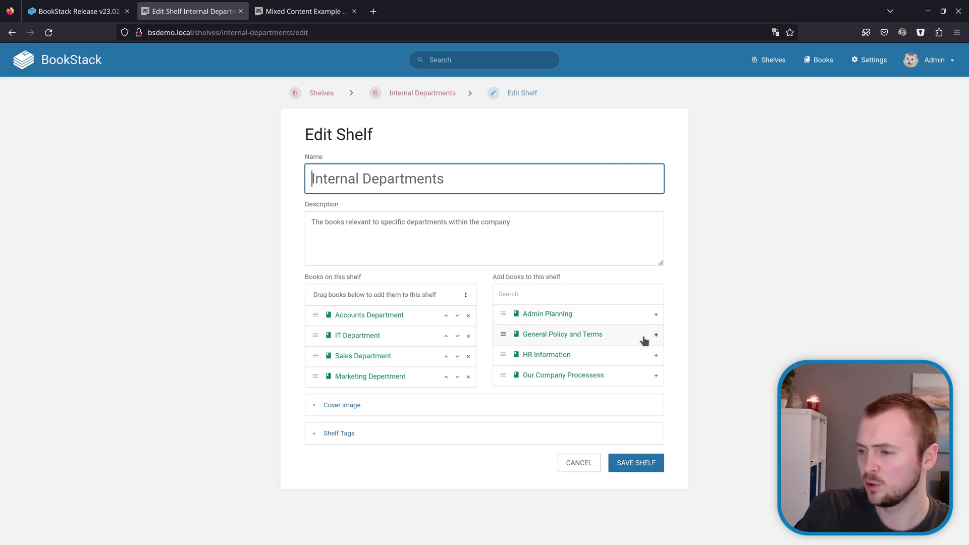
drag(502, 354, 319, 352)
drag(316, 397, 312, 318)
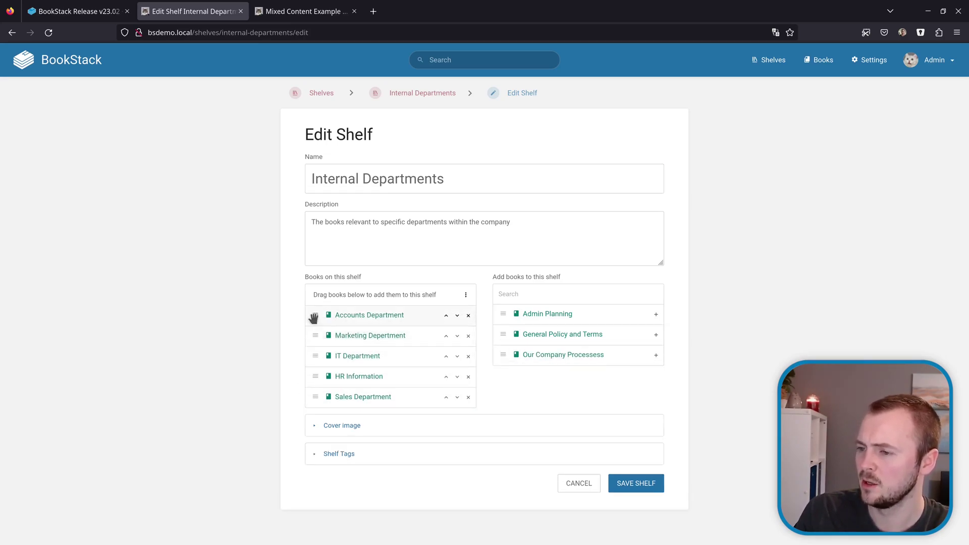
Step: Try sorting the shelf's books by created date, then sort them by name in ascending order
click(464, 296)
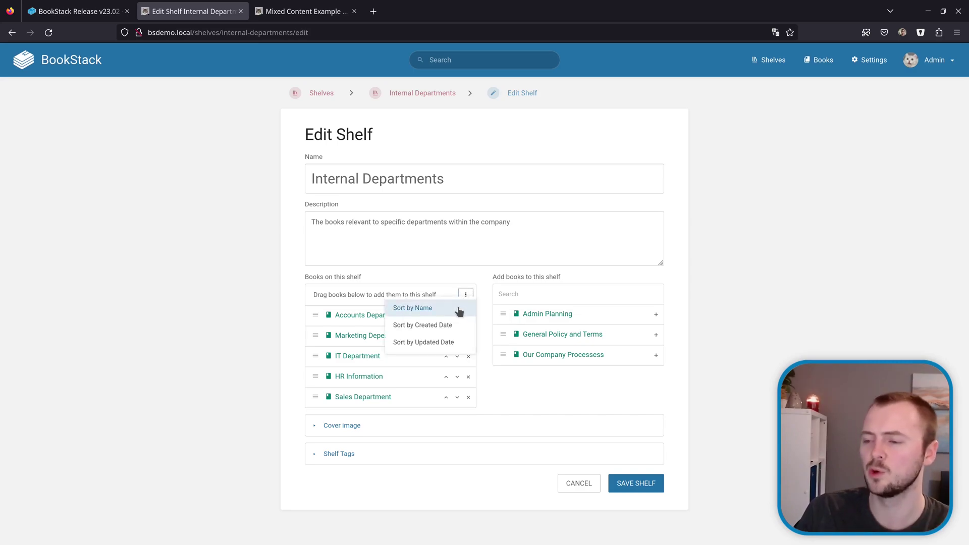
click(450, 308)
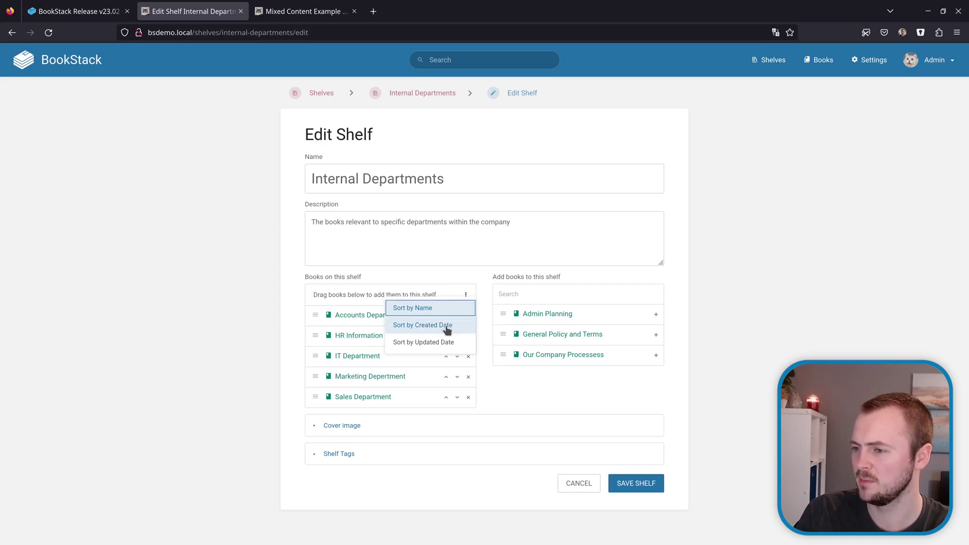
click(448, 328)
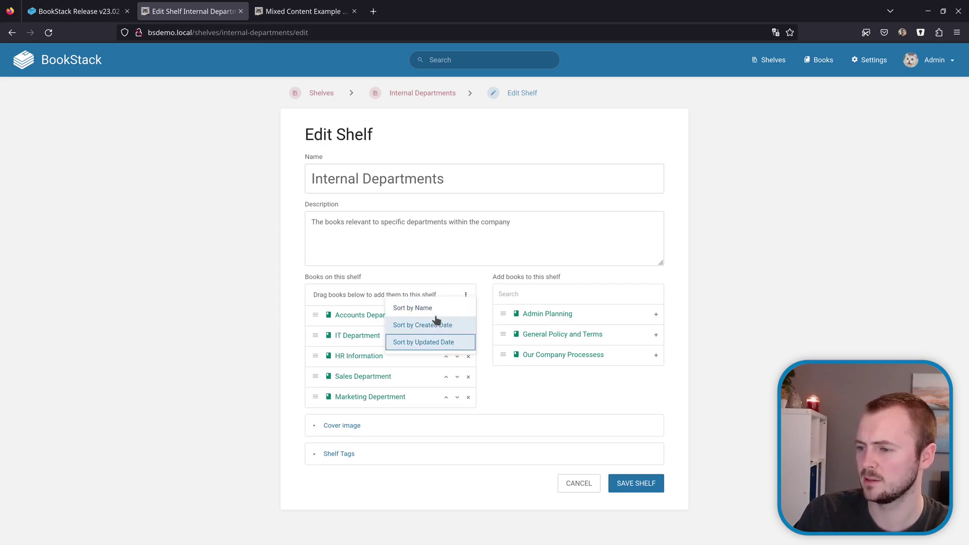
click(436, 310)
click(436, 311)
click(436, 311)
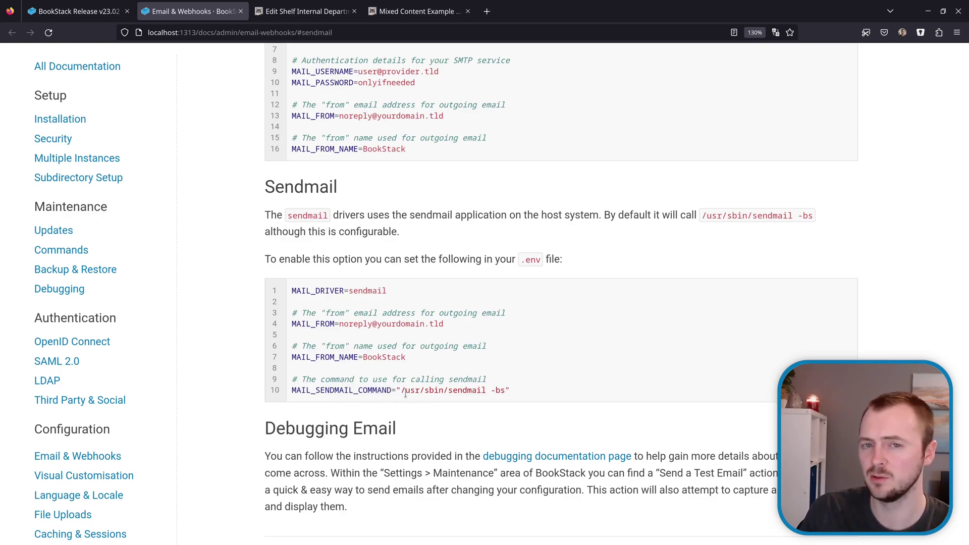
Step: Return to the v23.02 release post and undo the test line typed in the page editor
key(ctrl+shift+Tab)
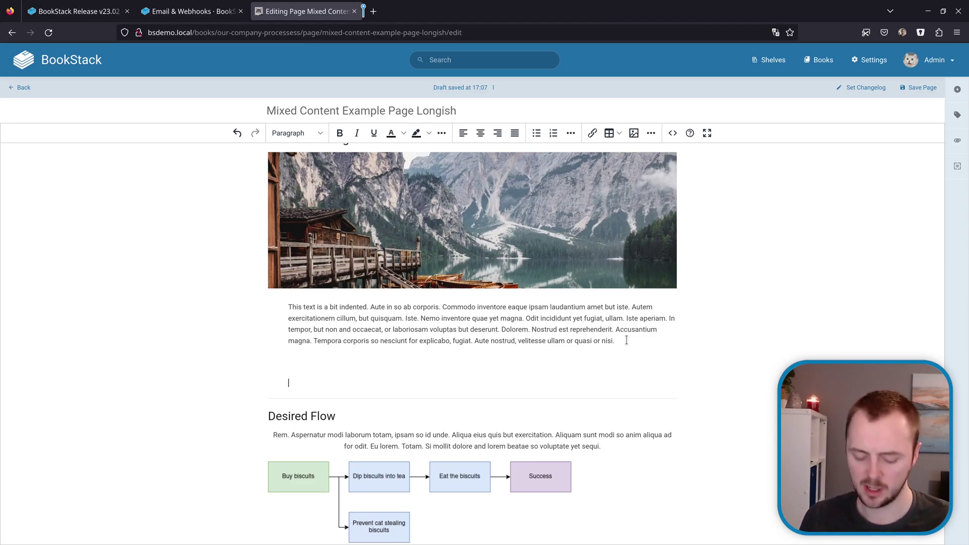
text(kfsdlfnskl fsdlkfkf d dfsdfd)
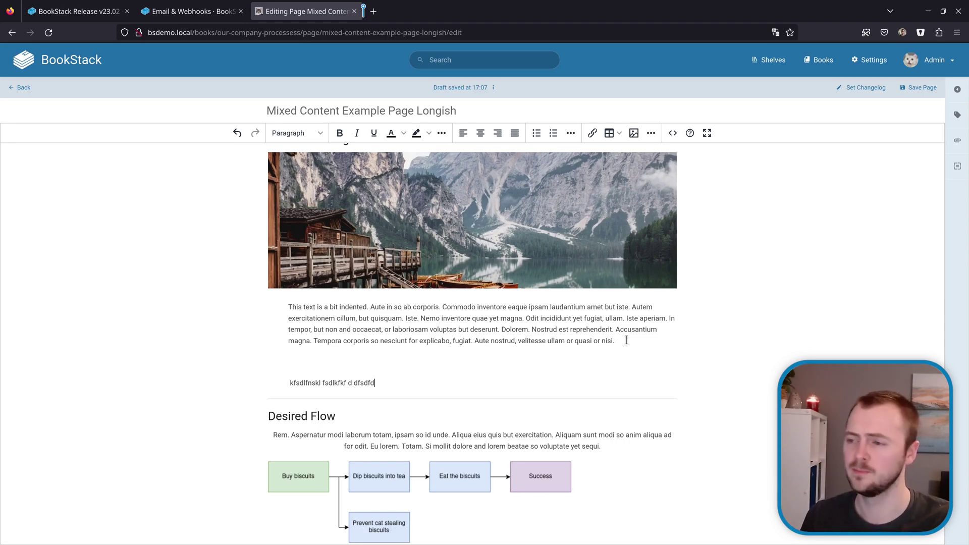
key(ctrl+z)
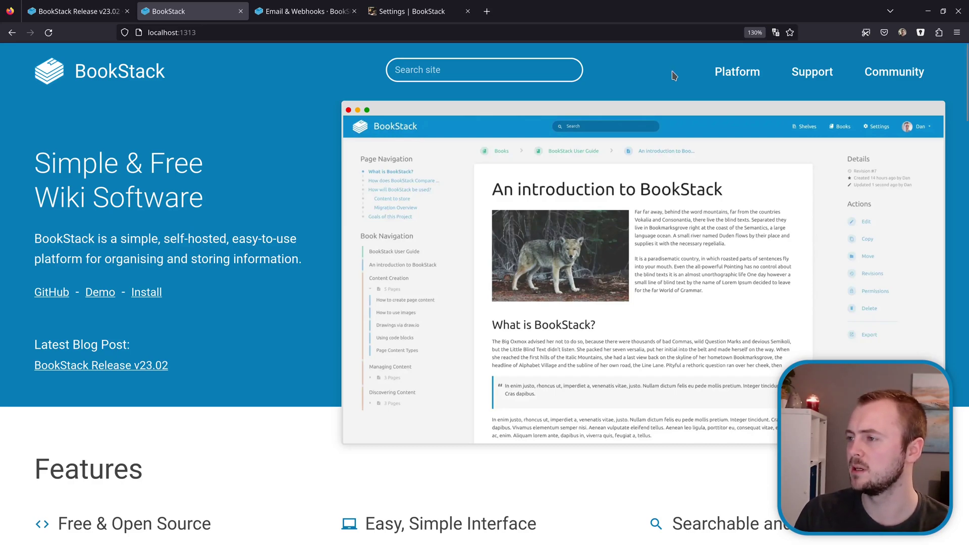
mouse_move(737, 72)
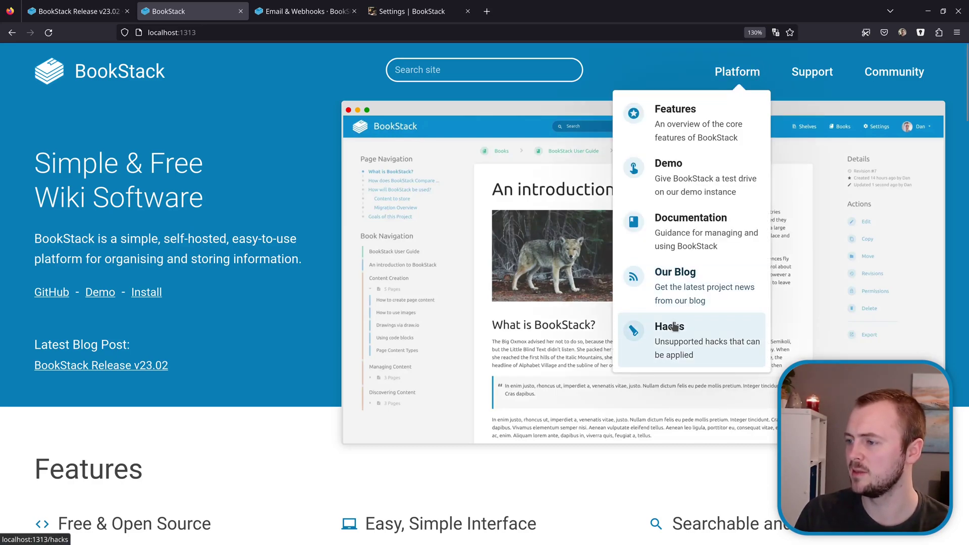
Step: Go to the Hacks section of the BookStack website
click(675, 340)
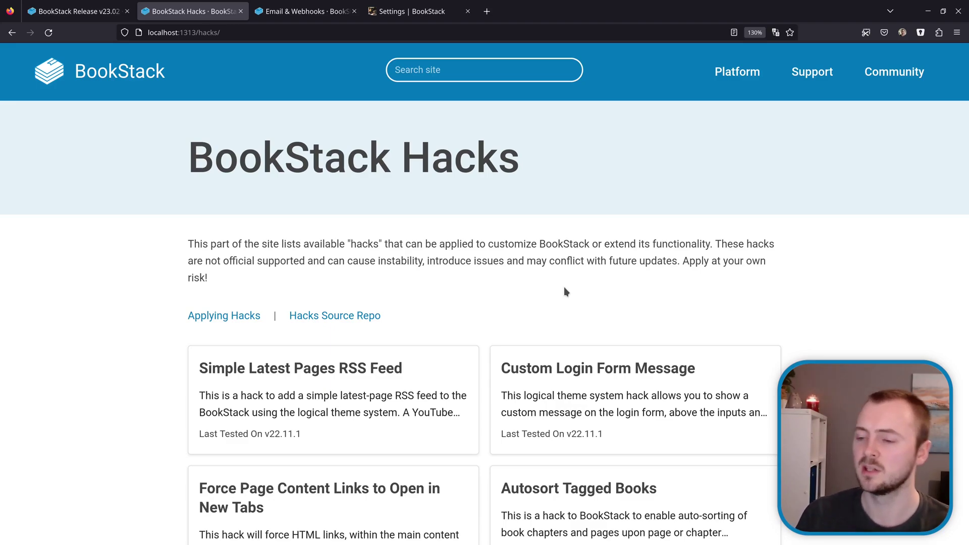
Step: View the Simple Latest Pages RSS Feed hack and expand its functions.php and rss.blade.php code
click(351, 382)
scroll(935, 265, down, 2)
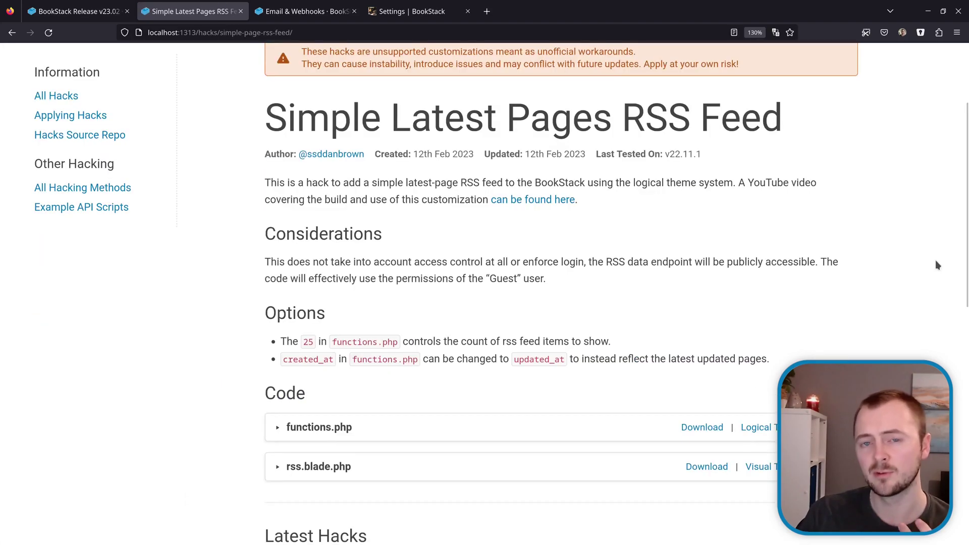
click(339, 428)
scroll(326, 318, down, 3)
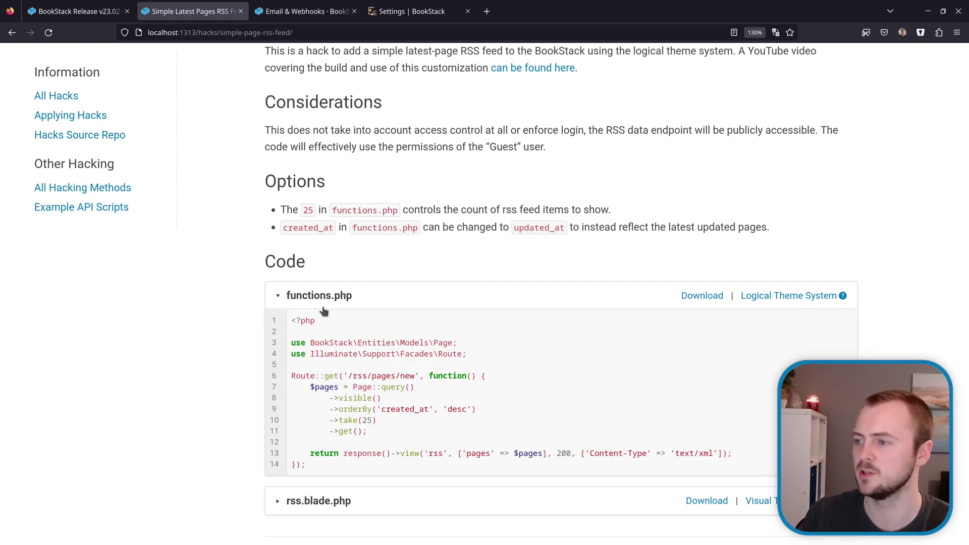
scroll(580, 307, up, 3)
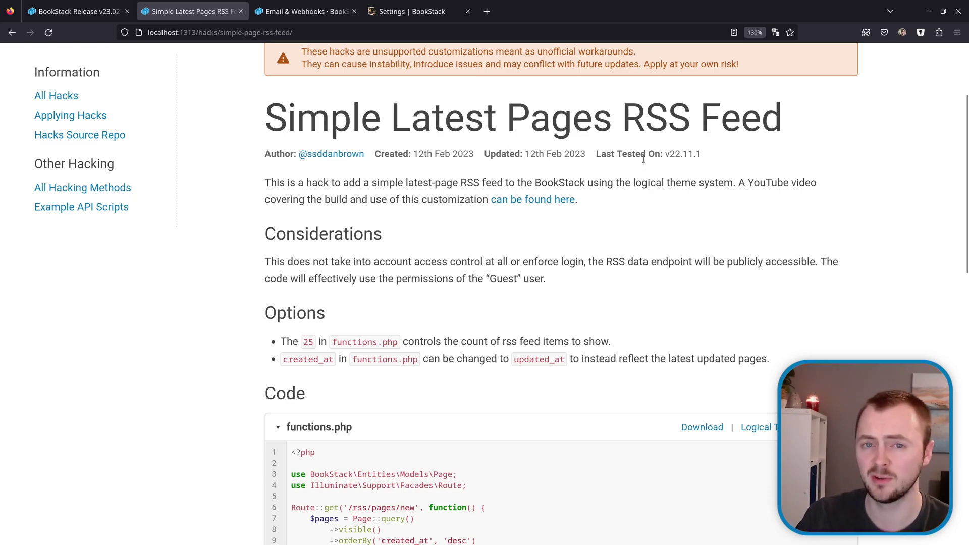
scroll(652, 154, down, 3)
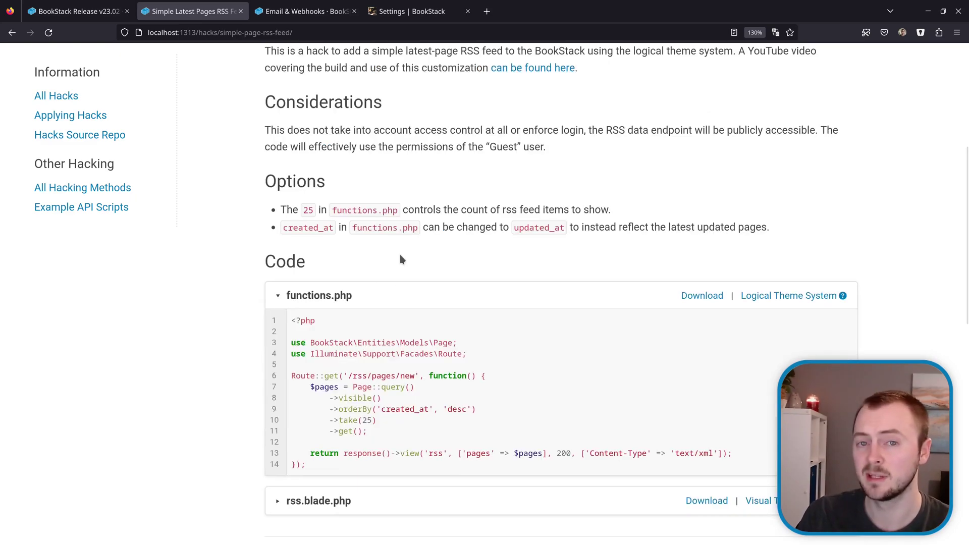
scroll(566, 129, down, 3)
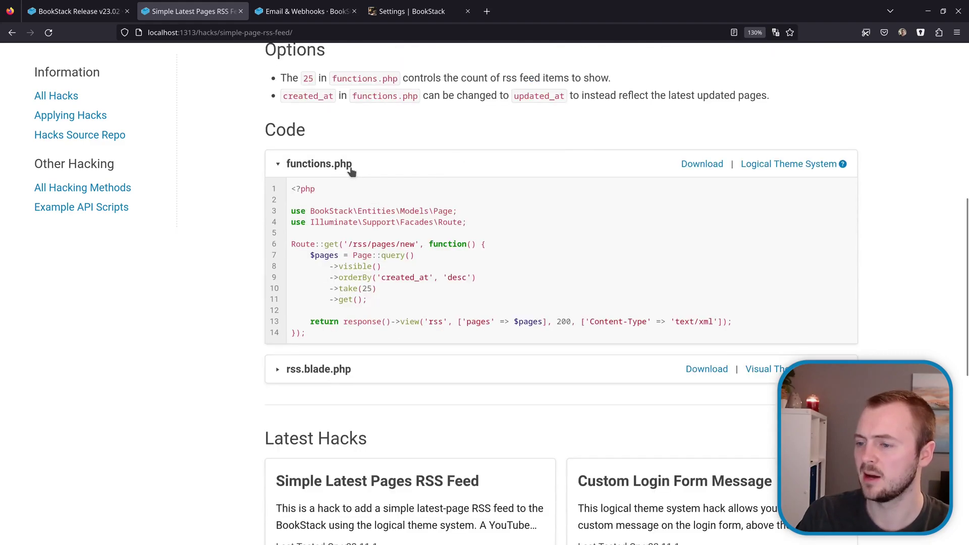
click(319, 369)
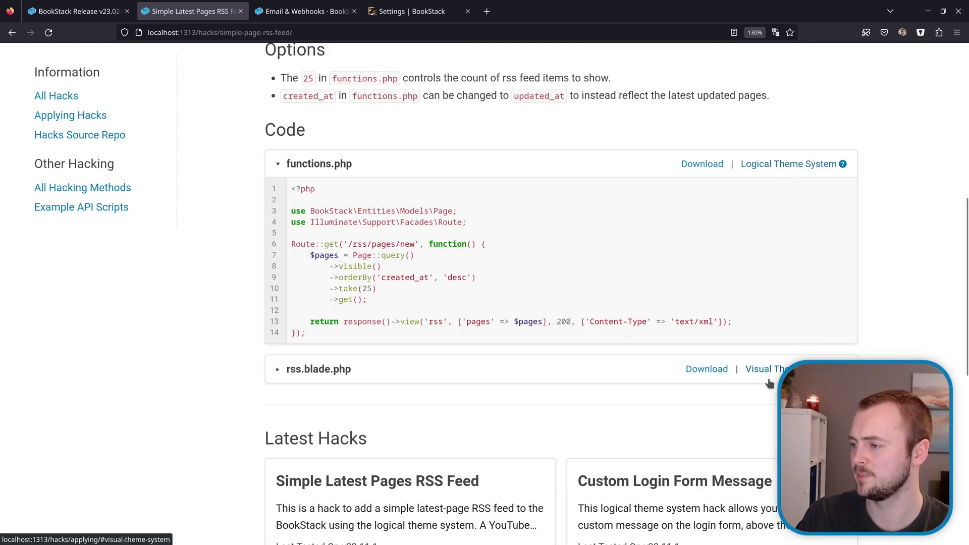
click(577, 376)
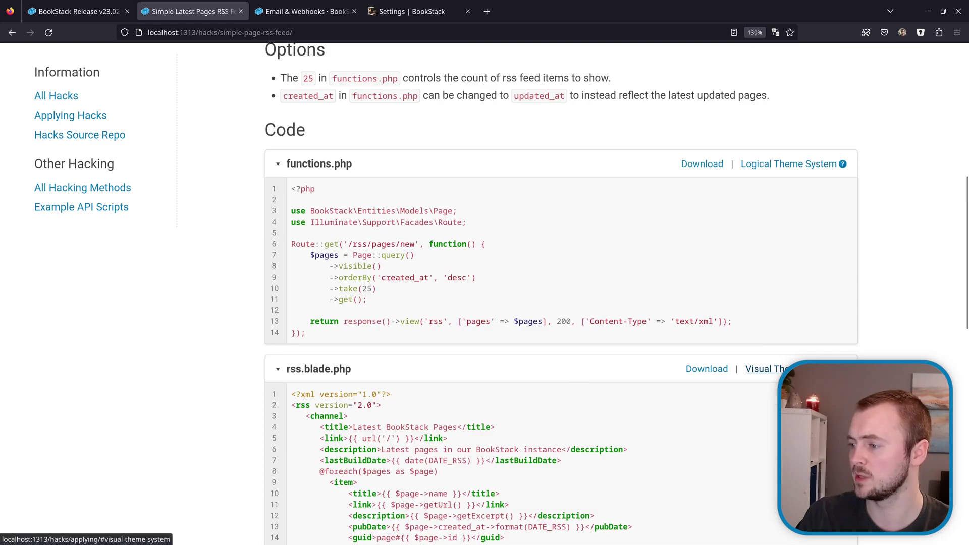
Step: Bring up the Logical Theme System guidance in a new tab and return to the Hacks page
click(791, 164)
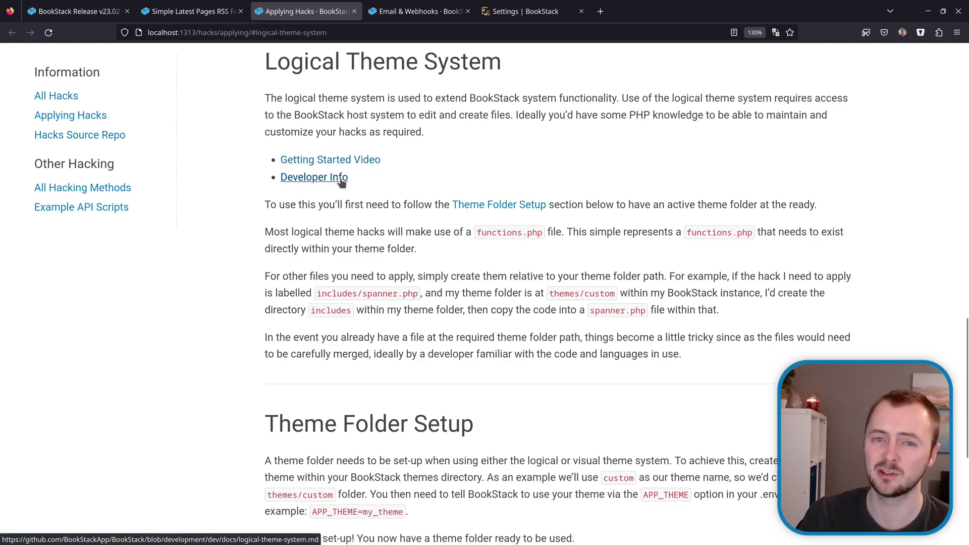
key(ctrl+shift+Tab)
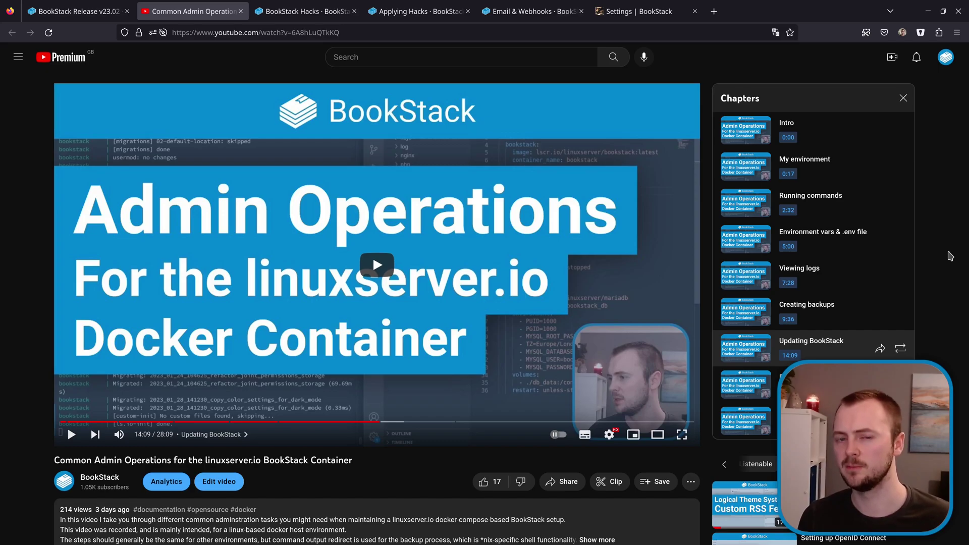
Step: Navigate to the BookStack YouTube channel homepage showing its introduction video and recent uploads
key(alt+Left)
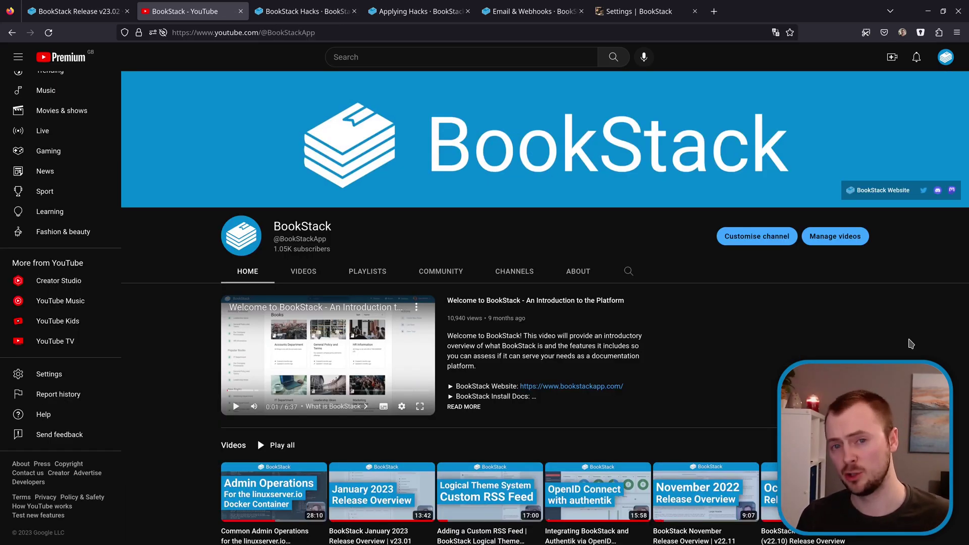